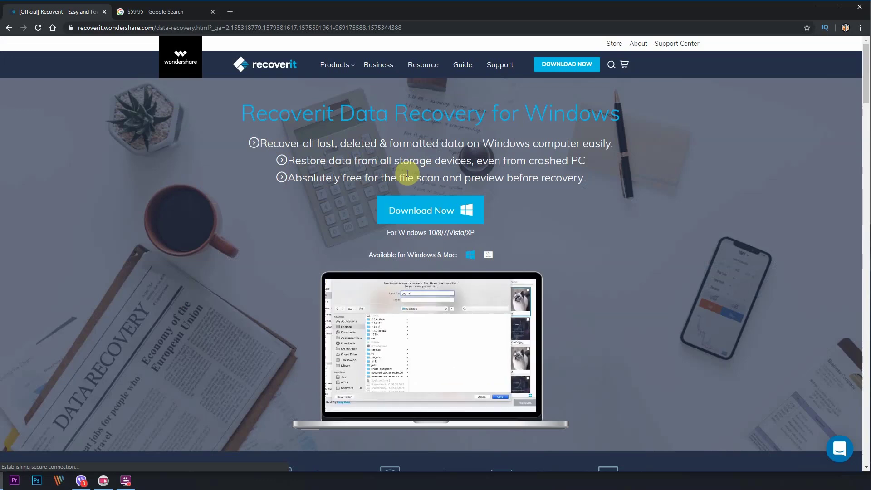
# Download the Windows version of Recoverit Data Recovery from its product page
pyautogui.moveTo(291, 178); pyautogui.dragTo(587, 181)
pyautogui.click(567, 204)
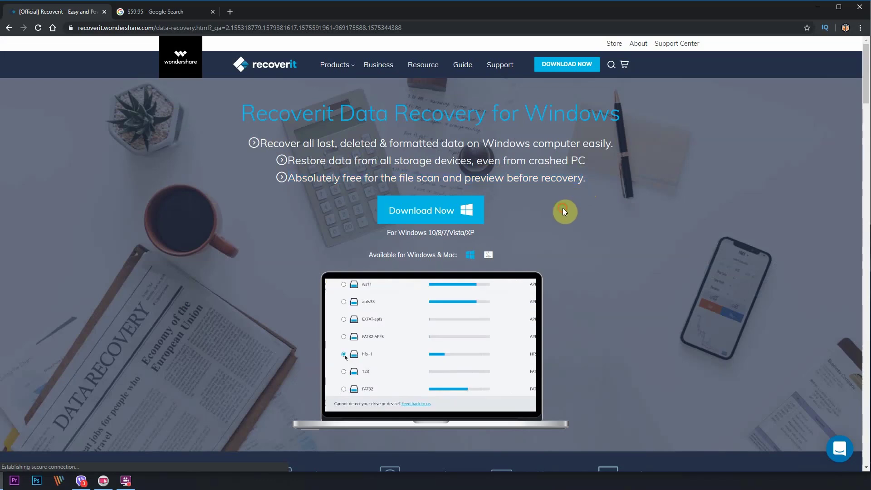
pyautogui.click(438, 209)
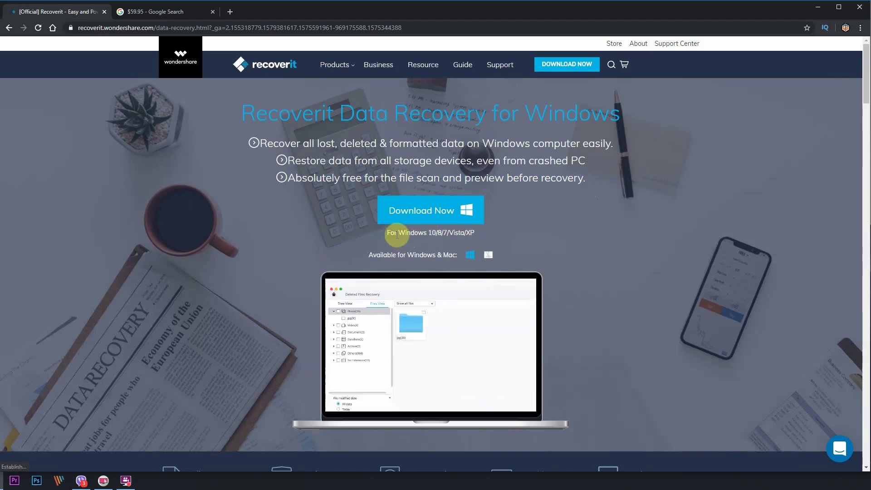
pyautogui.click(399, 234)
pyautogui.moveTo(415, 232); pyautogui.dragTo(447, 232)
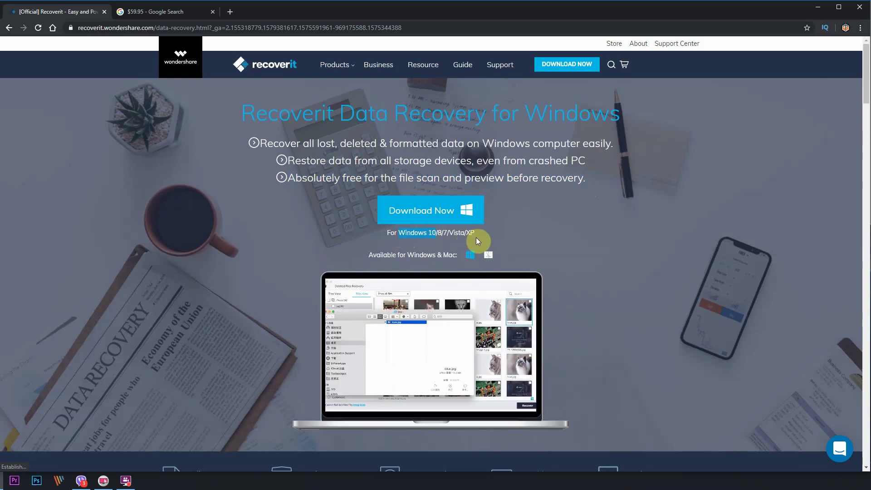
pyautogui.click(505, 231)
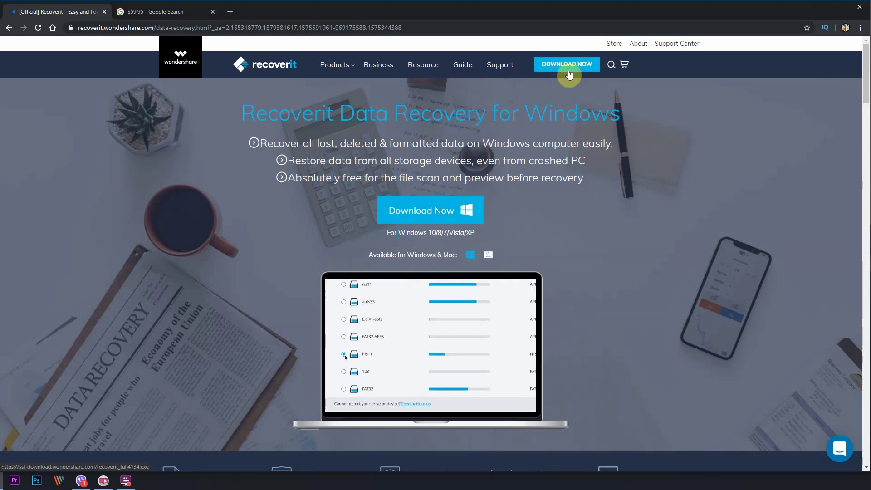
pyautogui.click(432, 212)
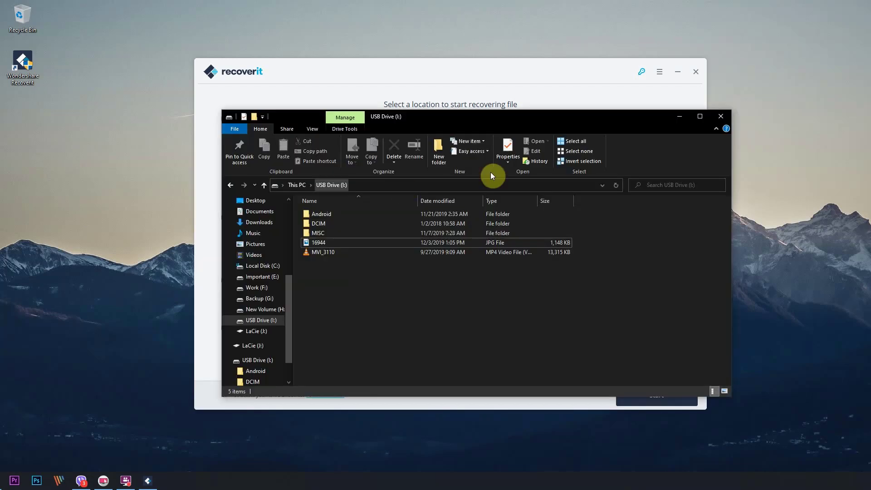
# Delete the 16944 JPG file from USB Drive (I:) and confirm its deletion
pyautogui.click(317, 244)
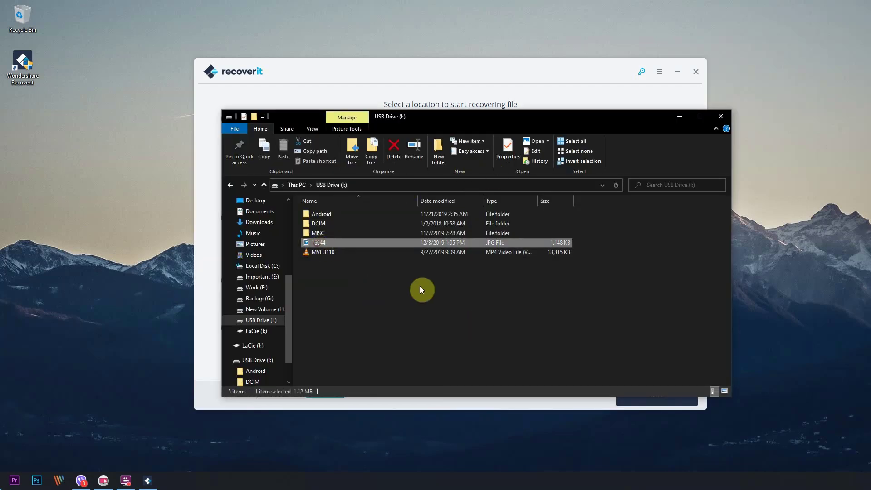
pyautogui.press('Delete')
pyautogui.click(483, 278)
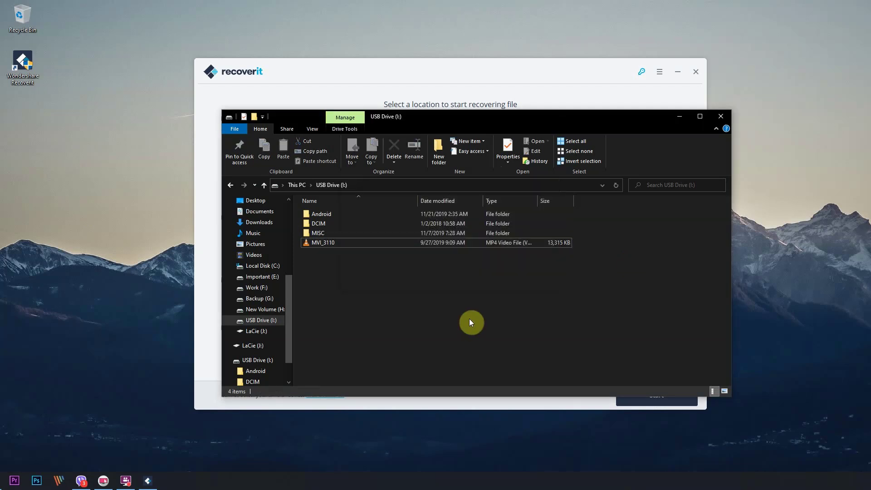
# Check the Recycle Bin for the deleted 16944 picture and return to the USB Drive (I:) folder
pyautogui.doubleClick(13, 8)
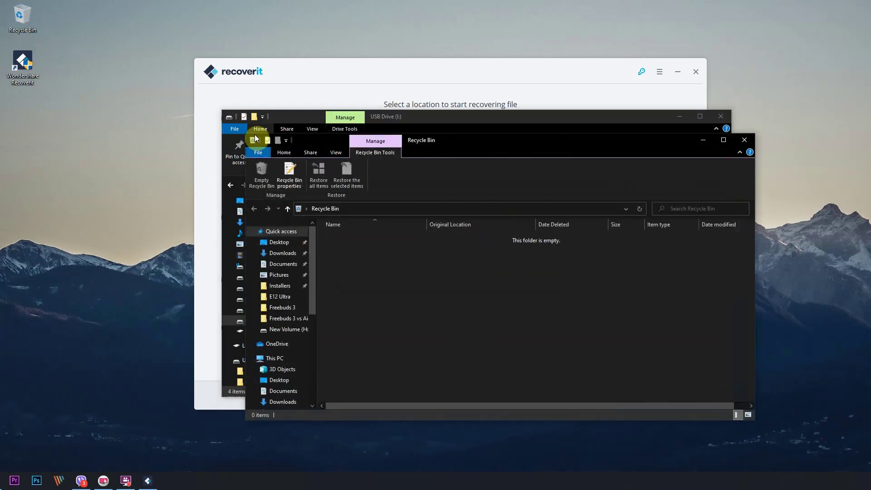
pyautogui.moveTo(431, 150); pyautogui.dragTo(397, 174)
pyautogui.click(440, 130)
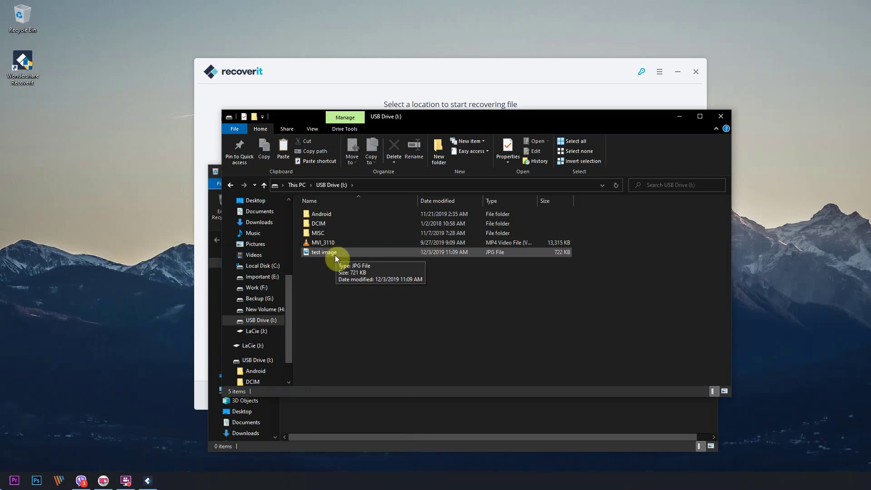
# View the test image picture stored on USB Drive (I:) and close the viewer
pyautogui.doubleClick(335, 257)
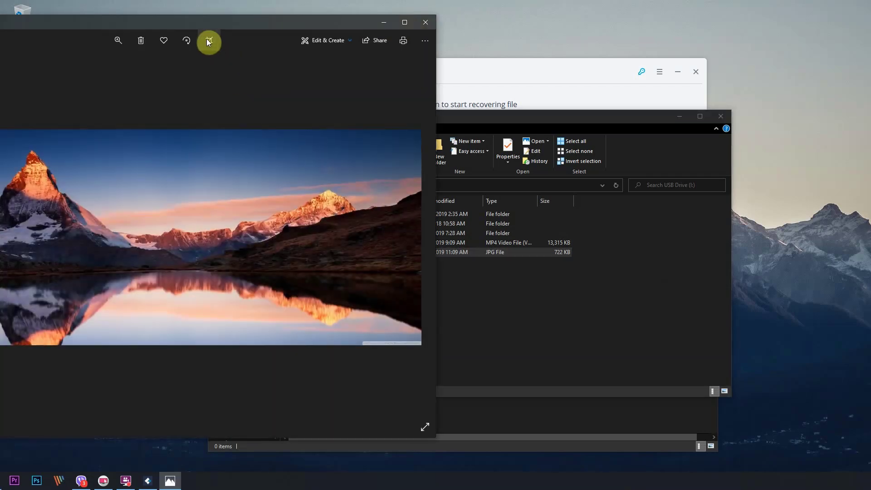
pyautogui.moveTo(212, 22); pyautogui.dragTo(314, 28)
pyautogui.moveTo(248, 23); pyautogui.dragTo(457, 31)
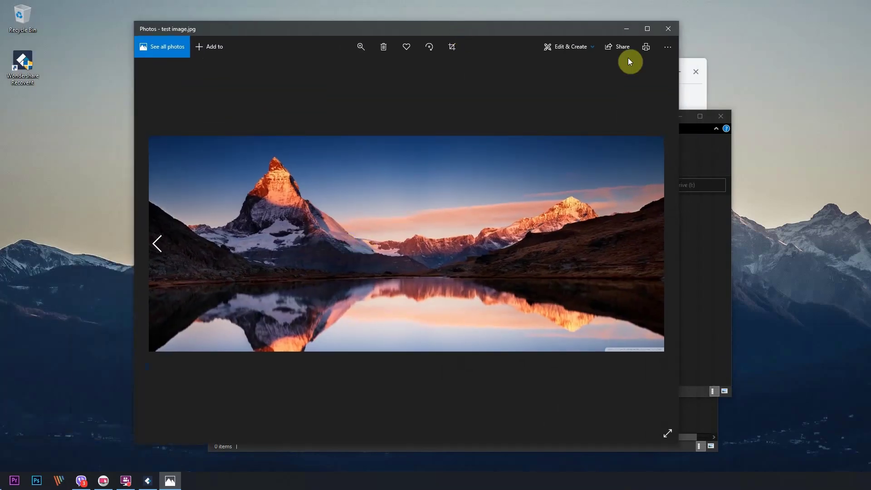
pyautogui.click(668, 31)
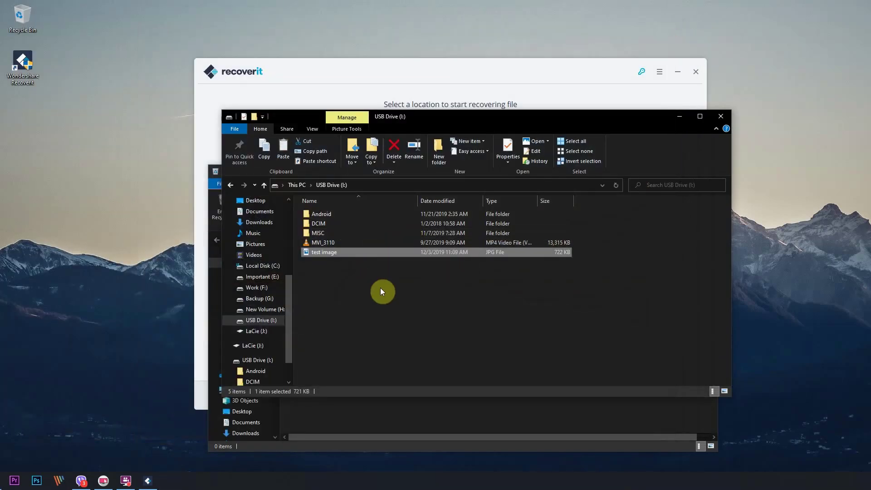
# Permanently delete the test image file from USB Drive (I:) and check the Recycle Bin for it
pyautogui.hotkey('shift', 'Delete')
pyautogui.click(485, 276)
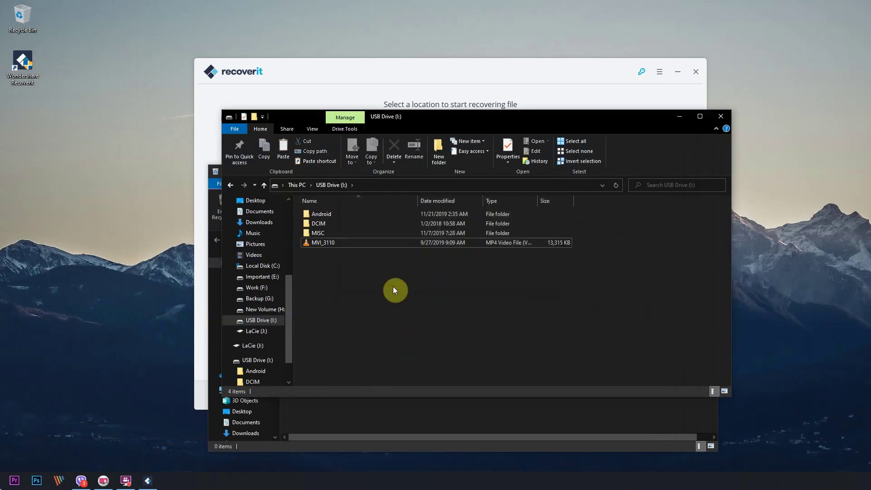
pyautogui.doubleClick(21, 17)
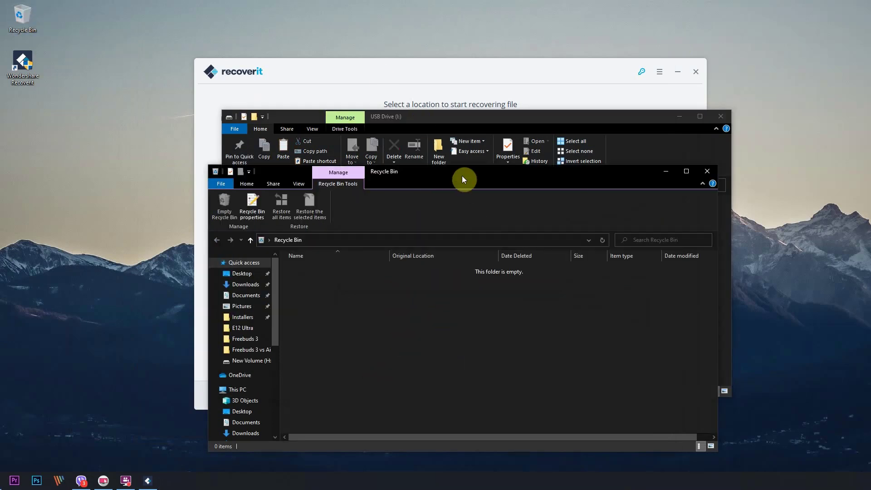
pyautogui.moveTo(471, 177); pyautogui.dragTo(486, 99)
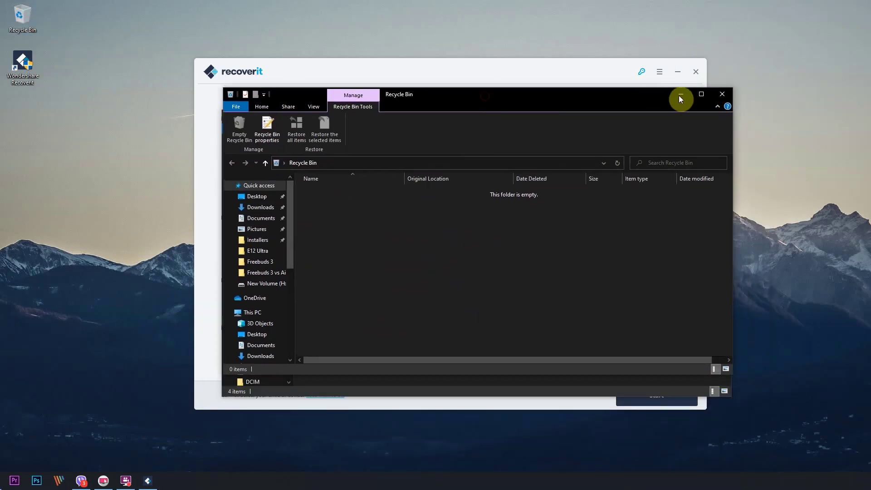
pyautogui.click(678, 97)
# Scan the external Local Disk (I:) for lost files in Recoverit
pyautogui.click(472, 68)
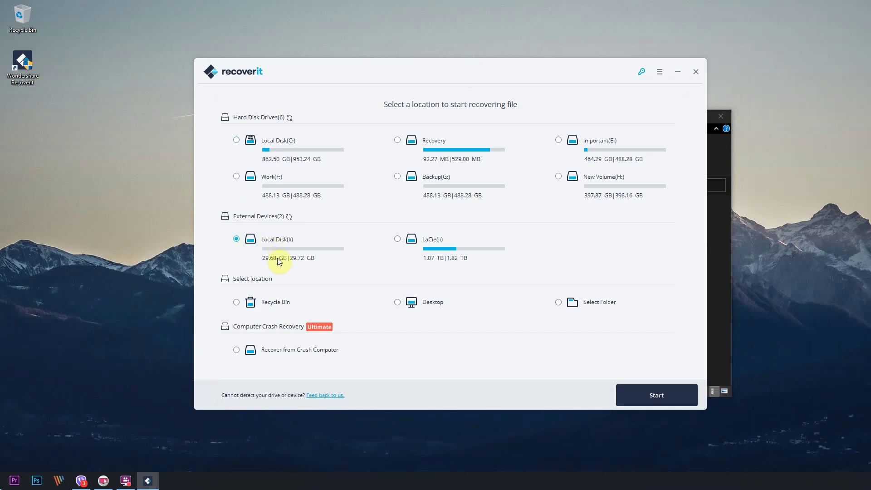
pyautogui.click(663, 401)
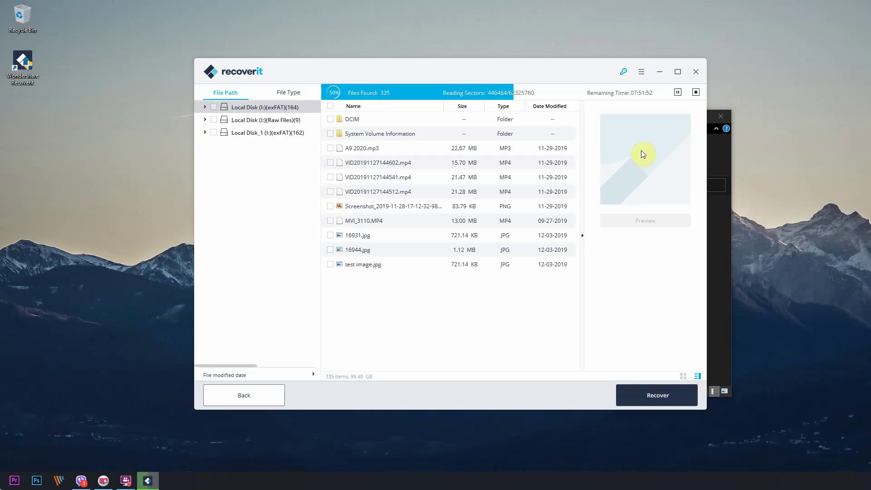
# Preview the found test image.jpg and recover it to the Backup (G:) drive
pyautogui.click(355, 265)
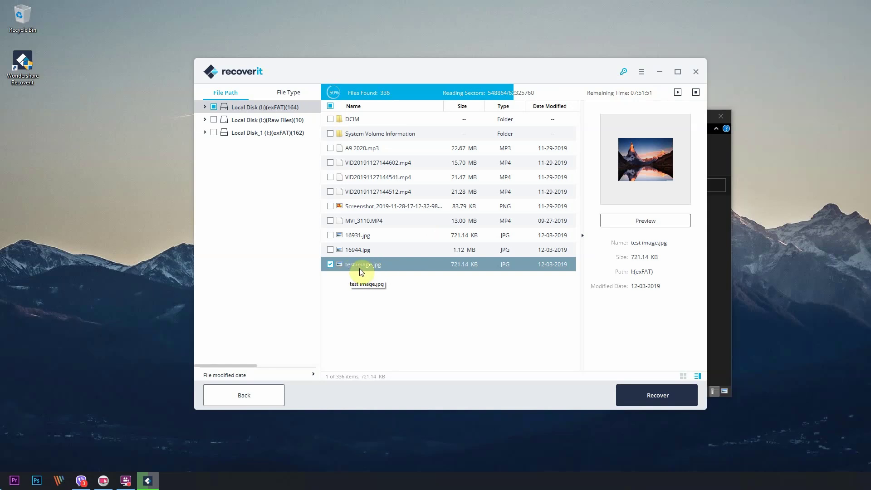
pyautogui.click(652, 222)
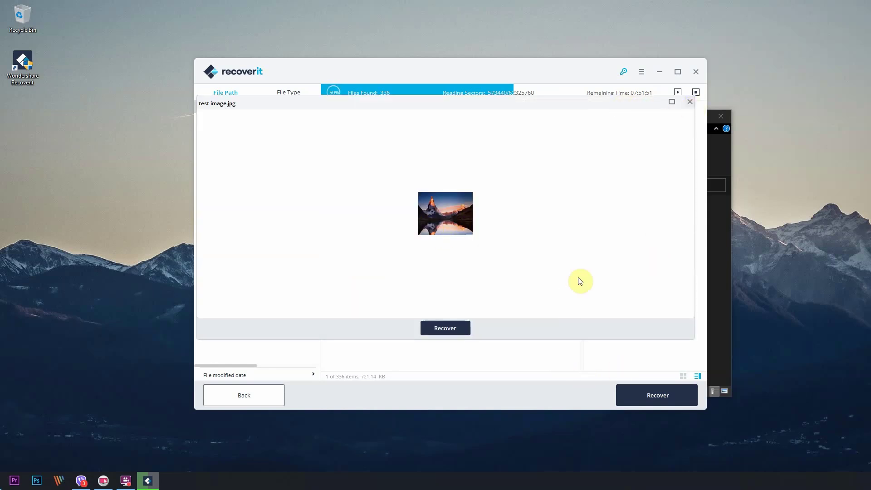
pyautogui.press('Escape')
pyautogui.click(653, 397)
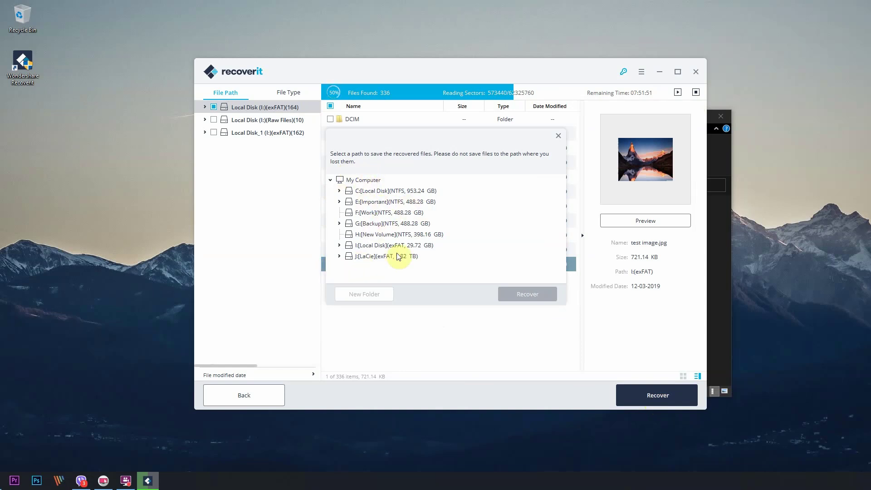
pyautogui.click(365, 223)
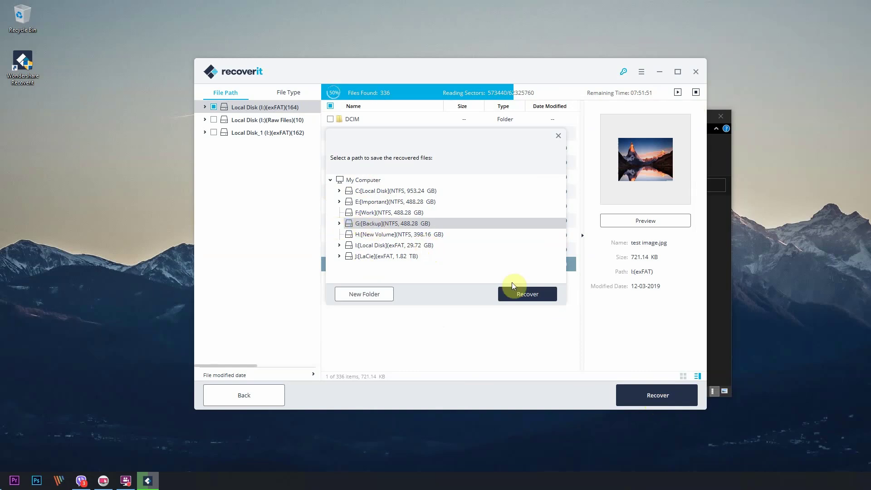
pyautogui.click(523, 294)
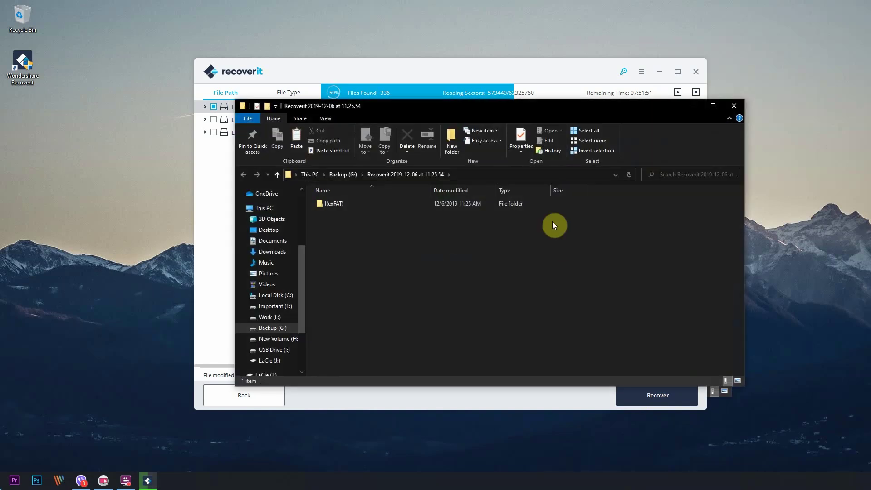
# Open the recovered I(exFAT) folder and view the restored picture
pyautogui.doubleClick(330, 205)
pyautogui.doubleClick(342, 200)
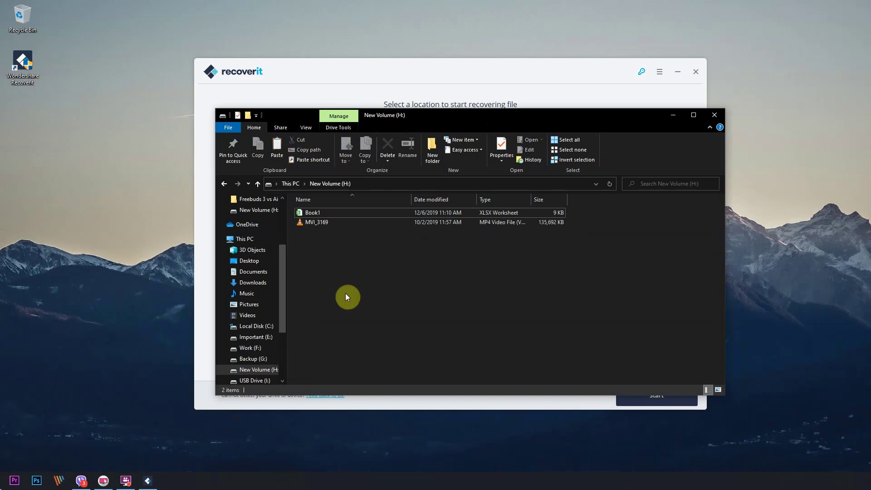
# Delete the Book1 worksheet from New Volume (H:) and empty the Recycle Bin
pyautogui.click(324, 213)
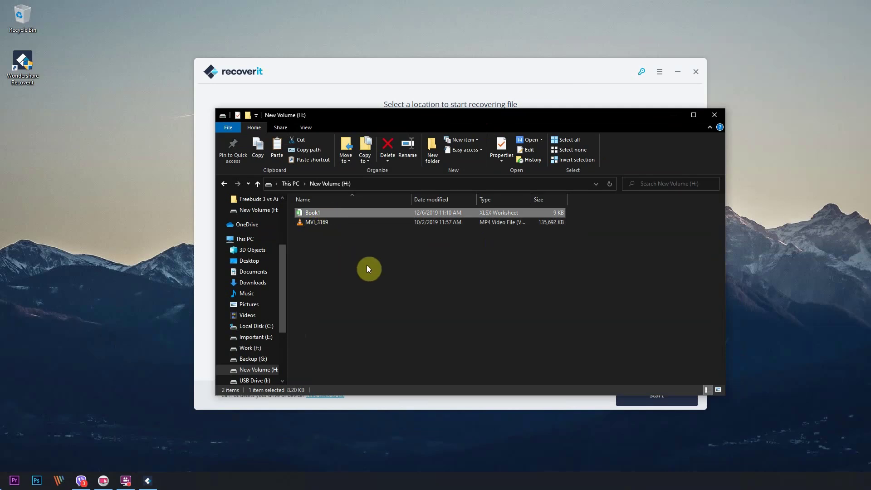
pyautogui.press('Delete')
pyautogui.click(29, 21)
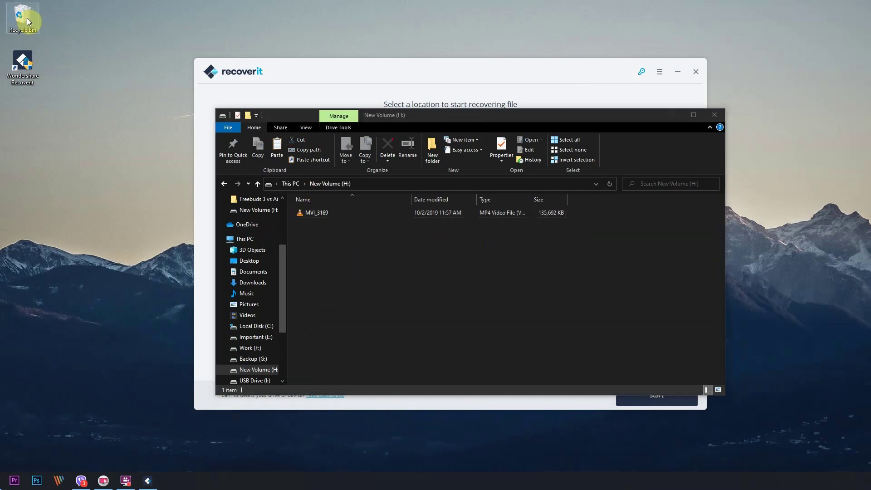
pyautogui.doubleClick(28, 20)
pyautogui.click(337, 193)
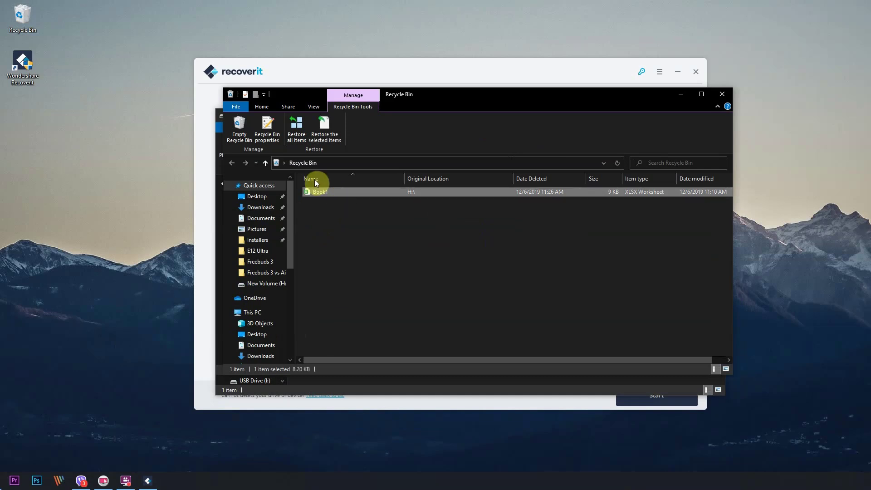
pyautogui.click(241, 136)
pyautogui.click(496, 276)
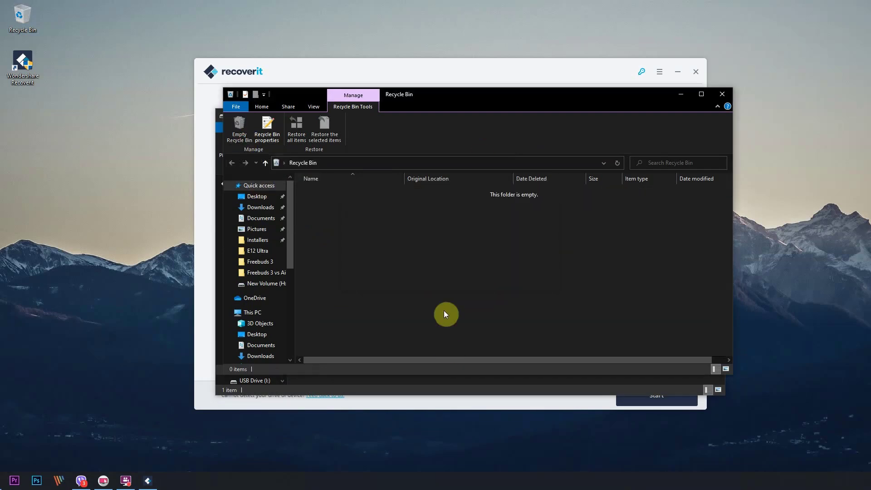
# Scan the hard disk drive New Volume (H:) for lost files in Recoverit
pyautogui.click(510, 86)
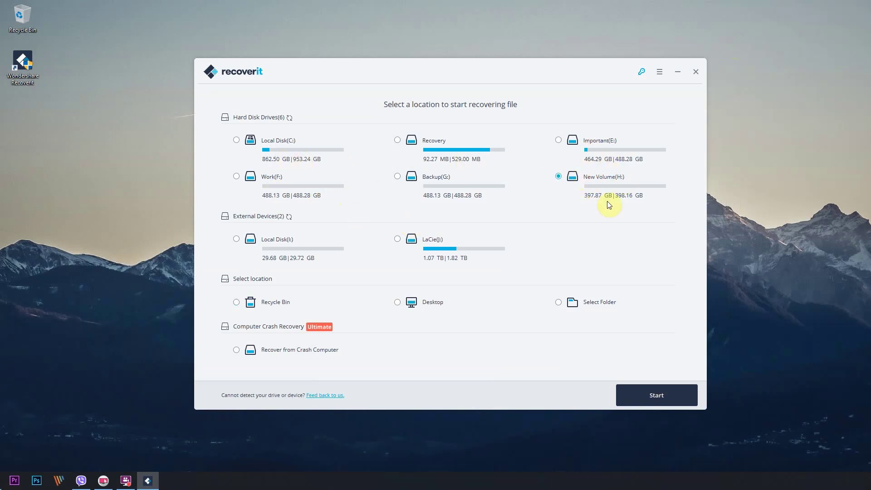
pyautogui.click(644, 393)
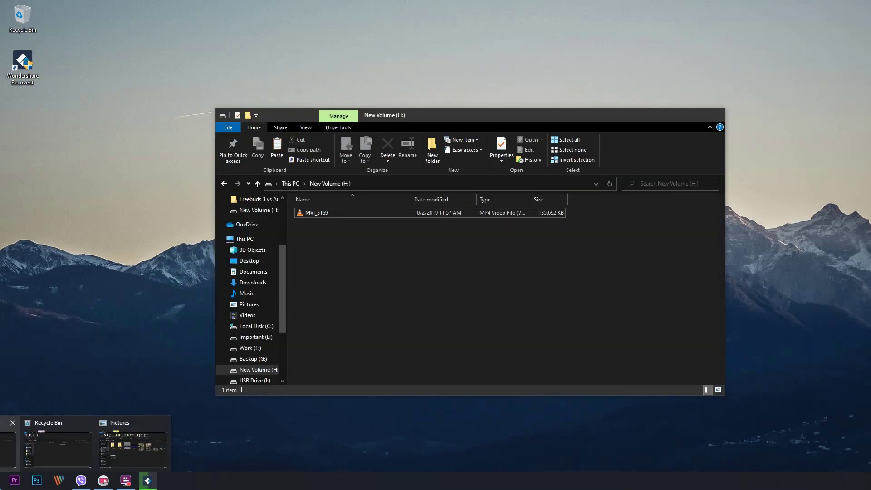
# Compare the current contents of the New Volume (H:) folder with the files found by the scan
pyautogui.click(7, 450)
pyautogui.moveTo(414, 116); pyautogui.dragTo(456, 211)
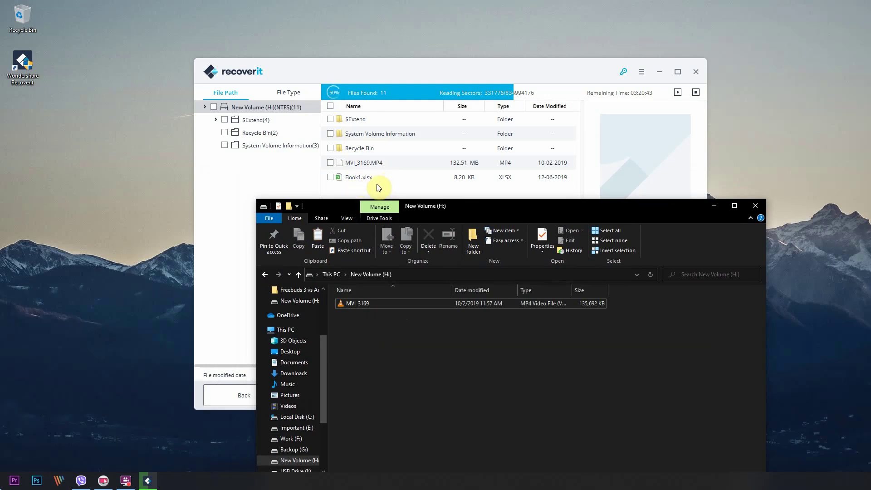
pyautogui.click(389, 74)
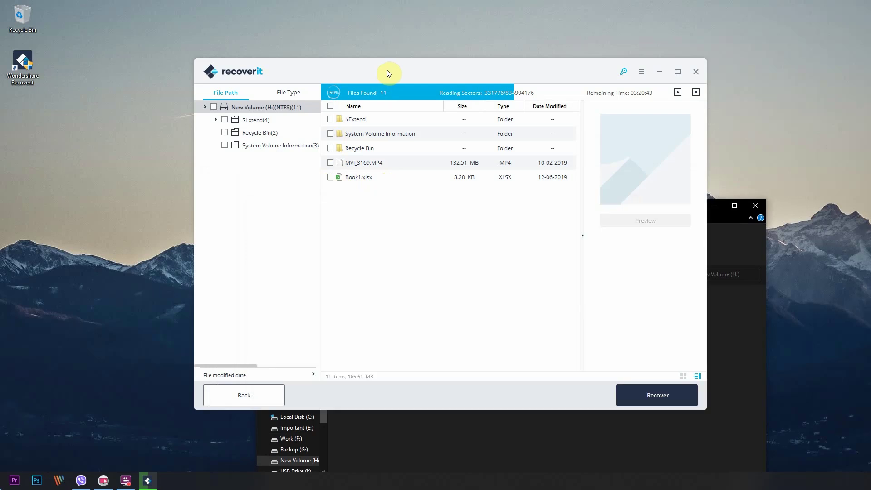
# Recover Book1.xlsx from the scan results to the Backup (G:) drive
pyautogui.click(331, 177)
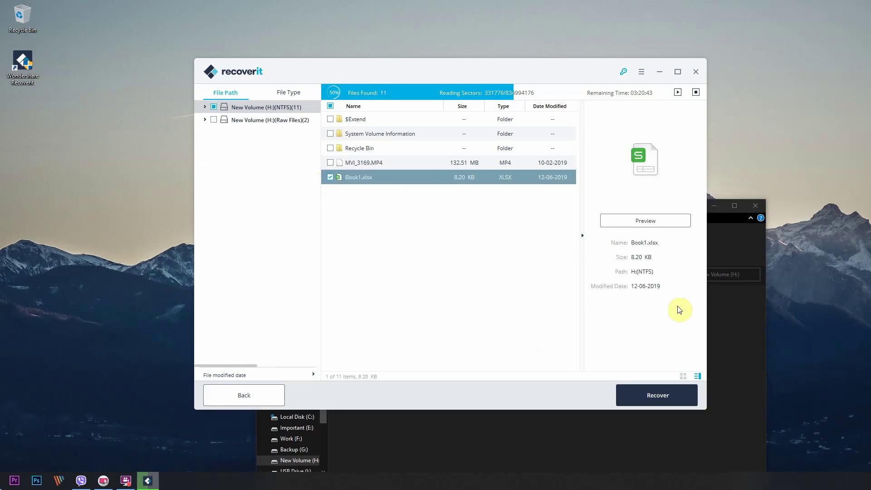
pyautogui.click(648, 398)
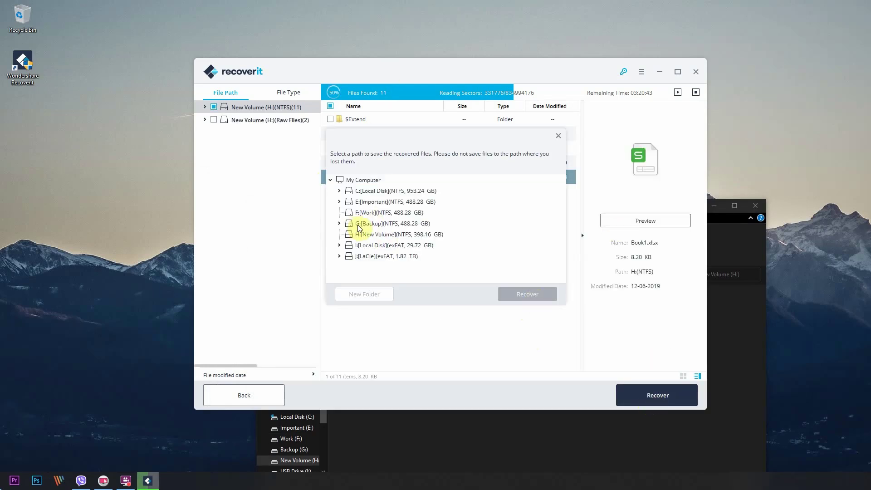
pyautogui.click(378, 224)
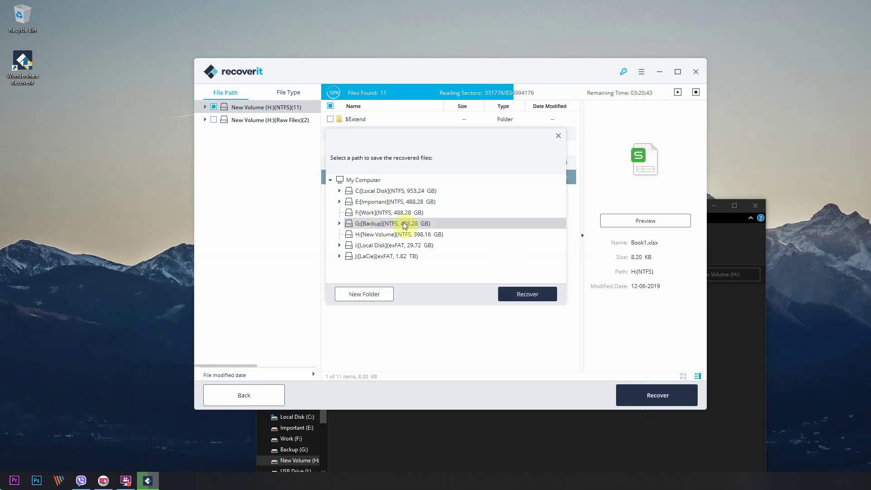
pyautogui.click(527, 294)
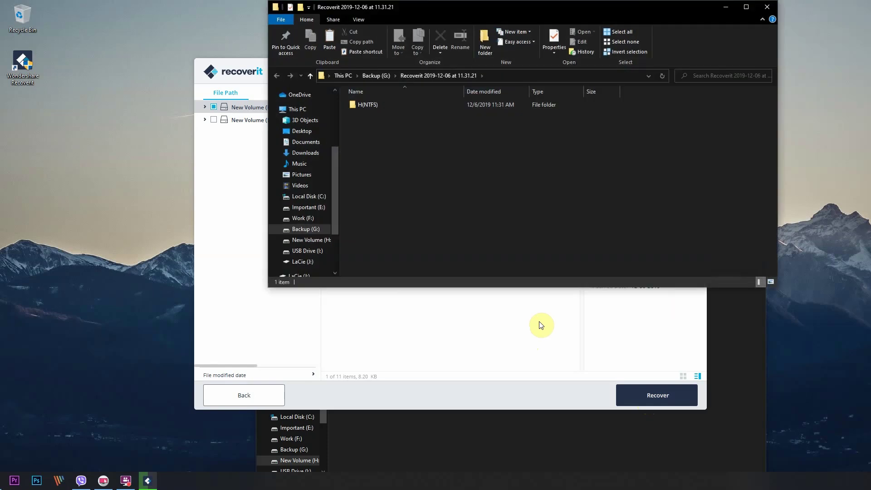
# Check the recovered Book1 worksheet in the H(NTFS) recovery folder on Backup (G:), and put the folder windows away
pyautogui.doubleClick(365, 105)
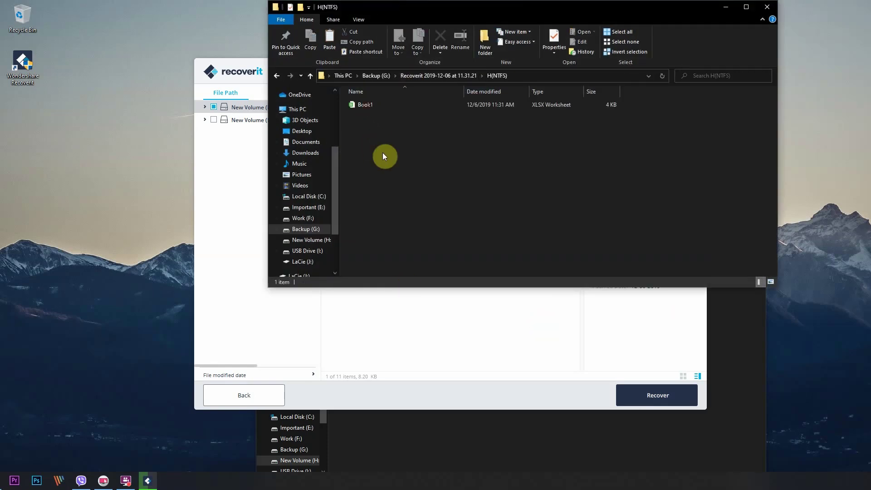
pyautogui.click(359, 109)
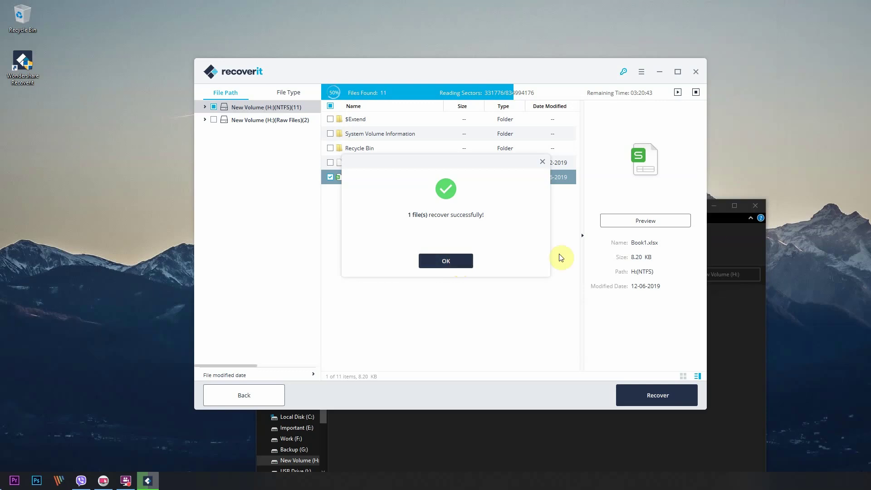
pyautogui.click(714, 206)
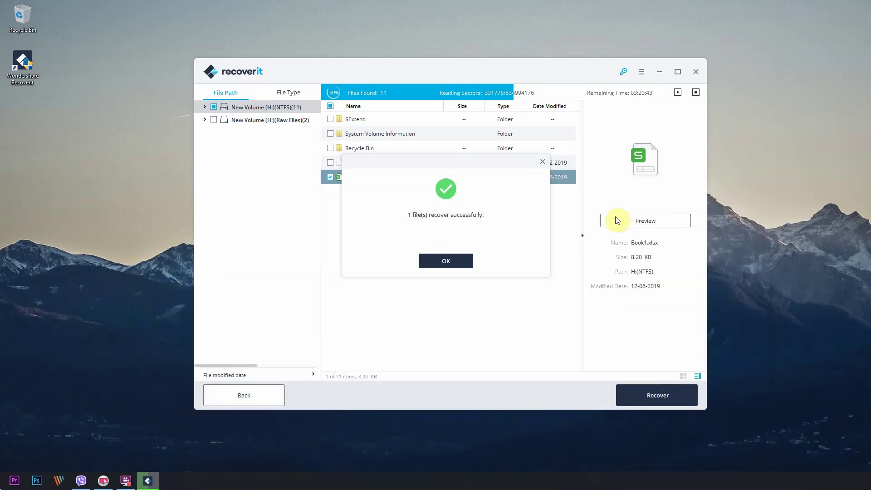
# Dismiss the recovery message and leave the scan results, stopping the running scan of New Volume (H:)
pyautogui.click(451, 264)
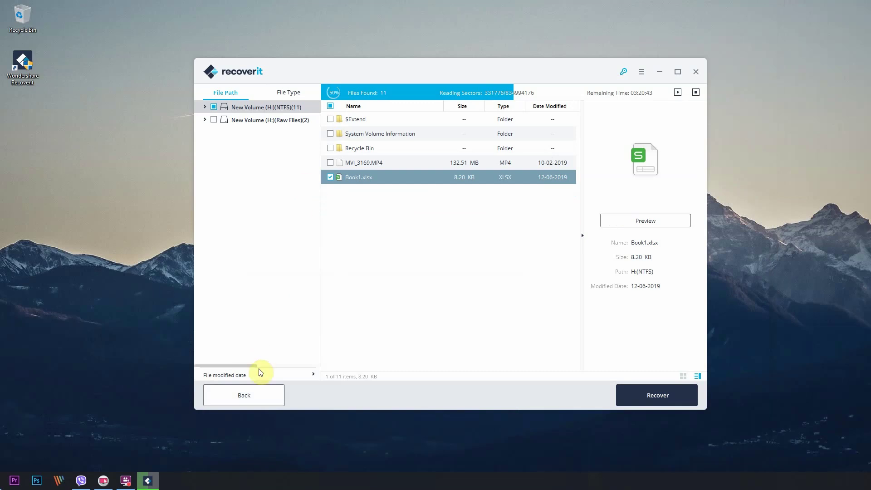
pyautogui.click(265, 395)
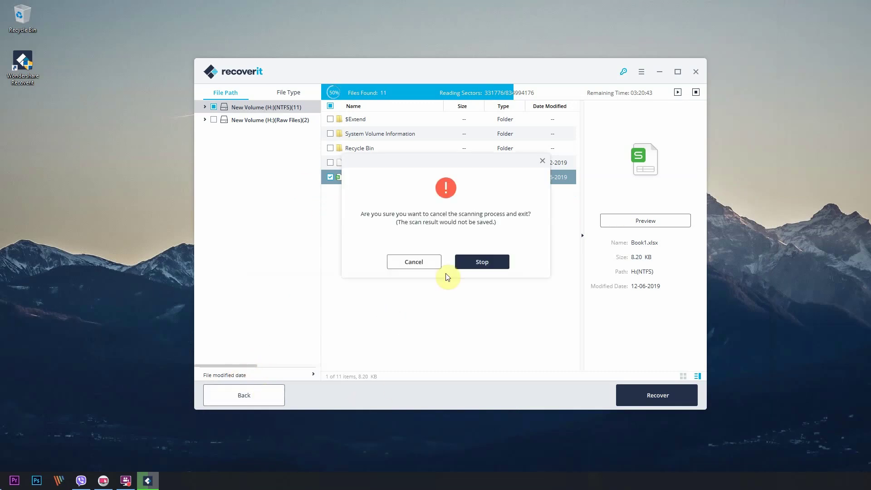
pyautogui.click(474, 264)
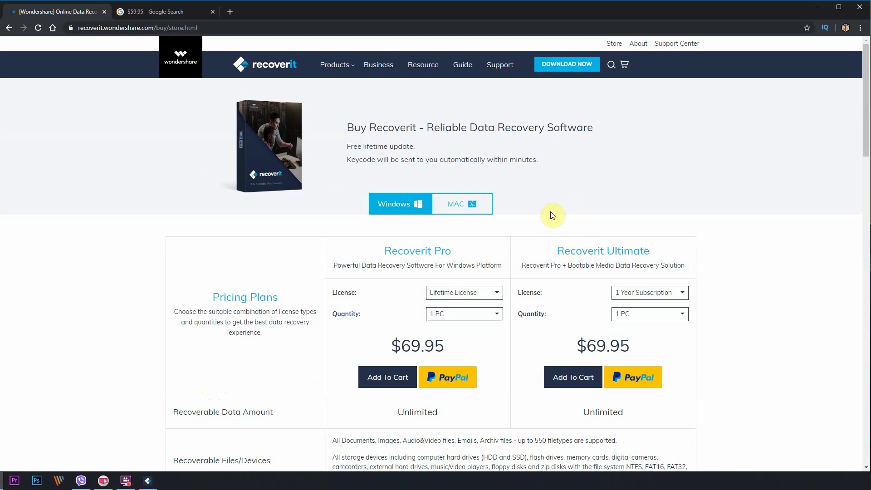
# Compare the Recoverit Pro and Recoverit Ultimate pricing plans on the store page in the browser, and return to the Recoverit home page
pyautogui.moveTo(455, 249); pyautogui.dragTo(438, 248)
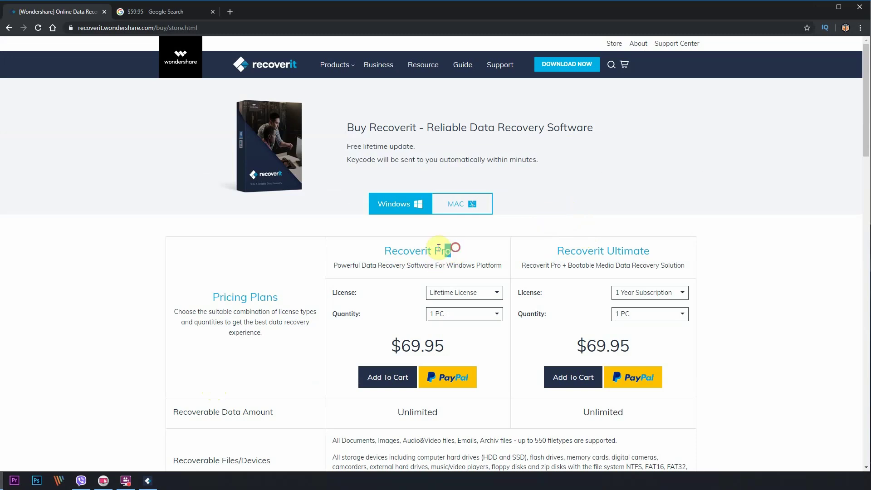
pyautogui.moveTo(656, 248); pyautogui.dragTo(607, 251)
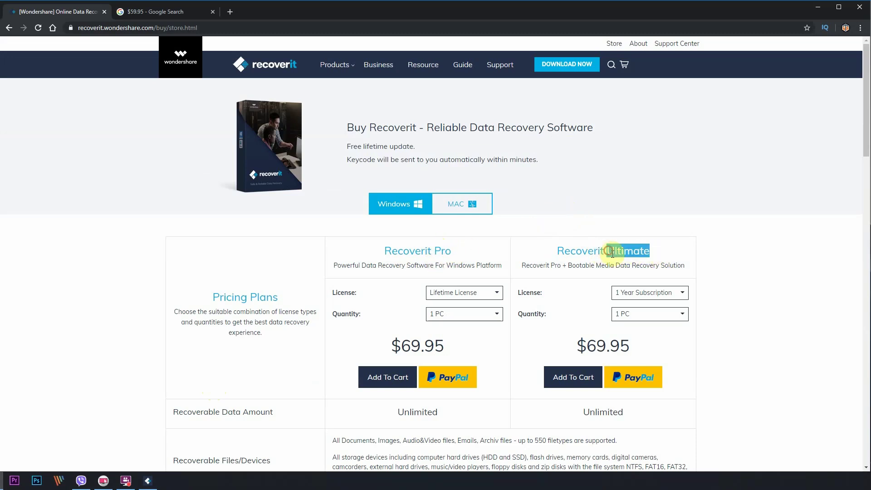
pyautogui.click(607, 268)
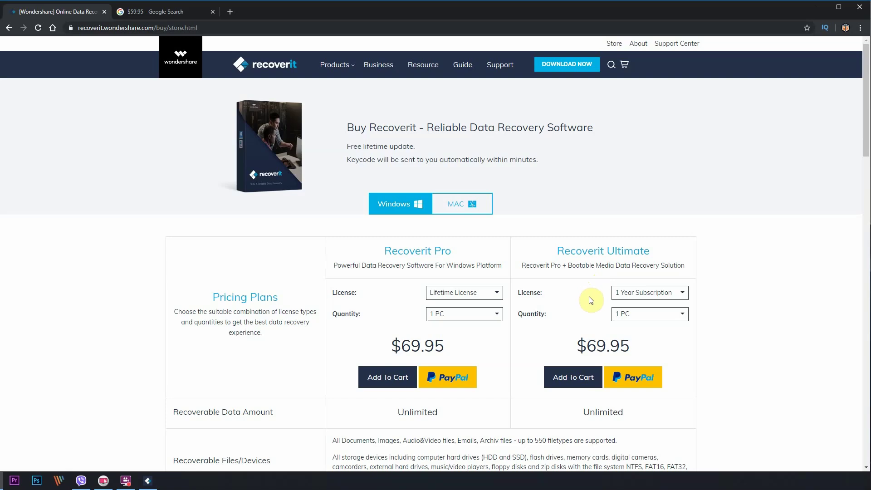
pyautogui.scroll(-4, 587, 299)
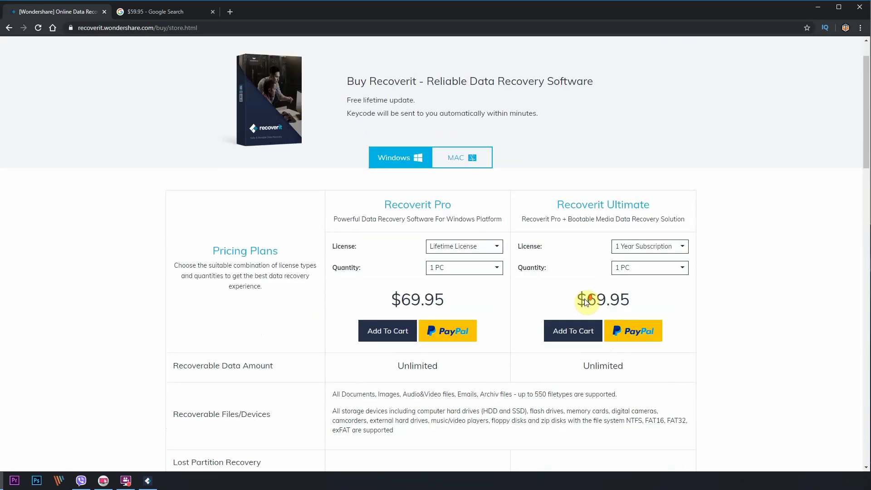
pyautogui.scroll(4, 589, 297)
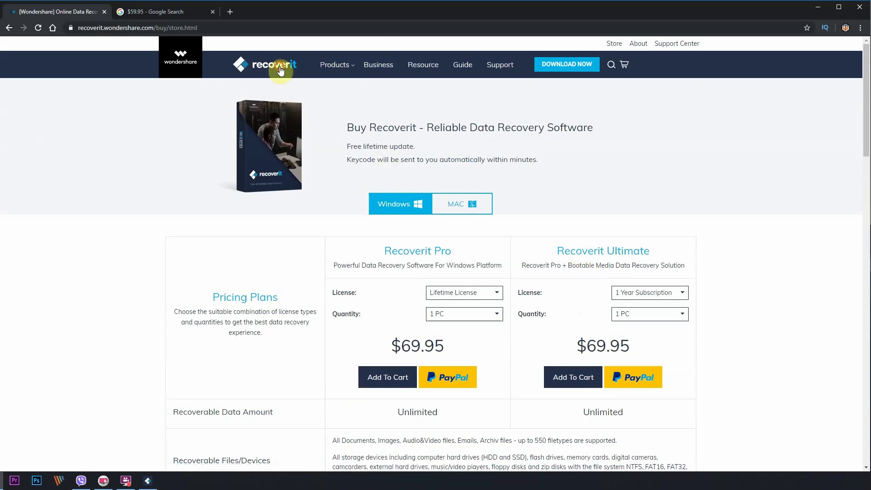
pyautogui.click(280, 69)
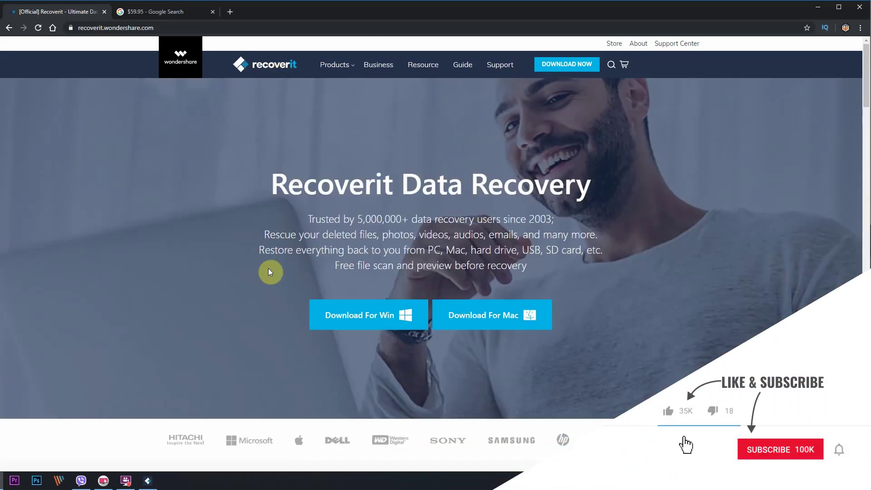